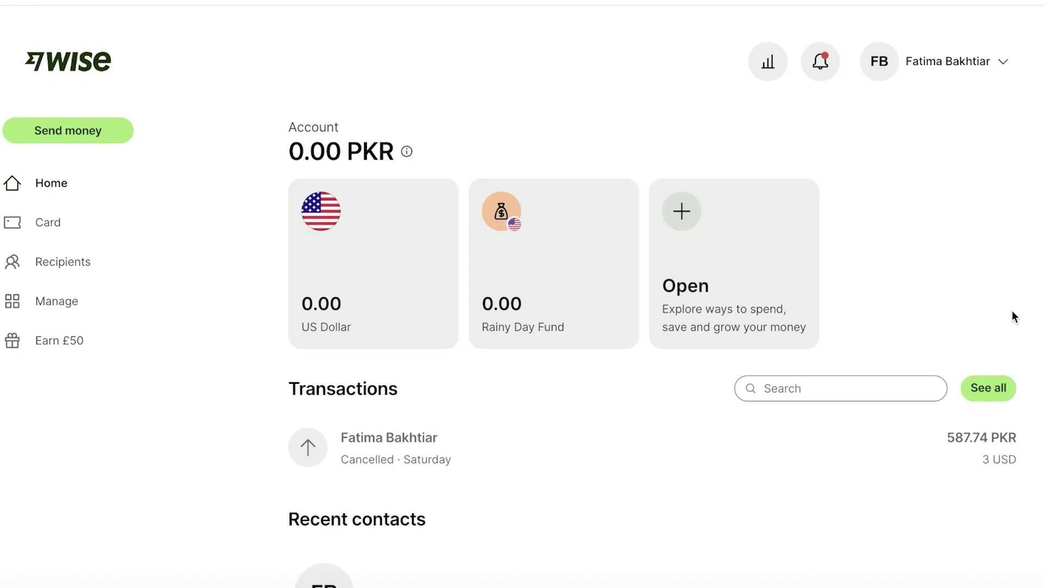
scroll(1006, 311, down, 3)
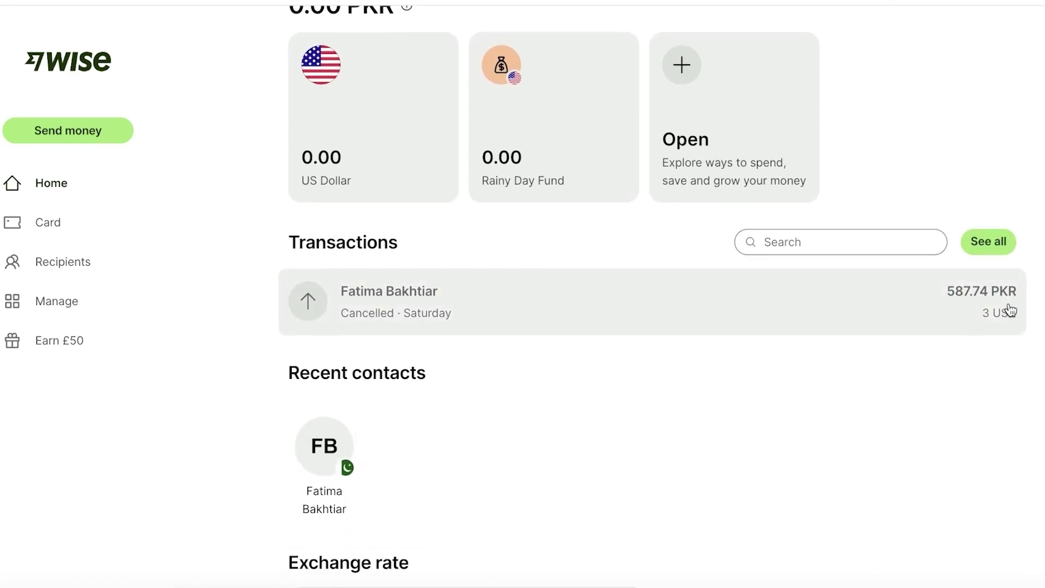
scroll(1010, 304, up, 3)
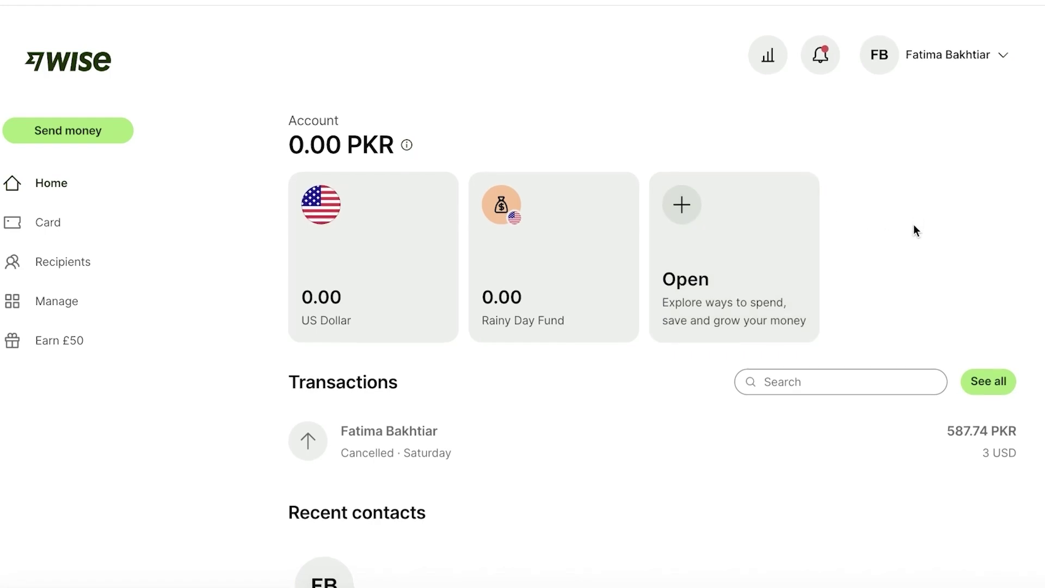
scroll(915, 229, down, 1)
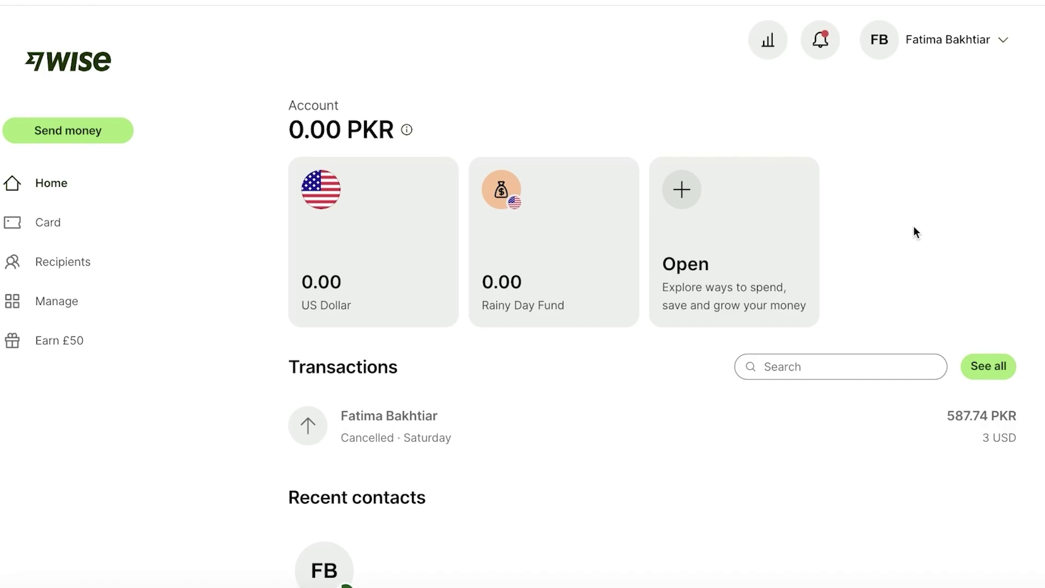
scroll(910, 233, down, 1)
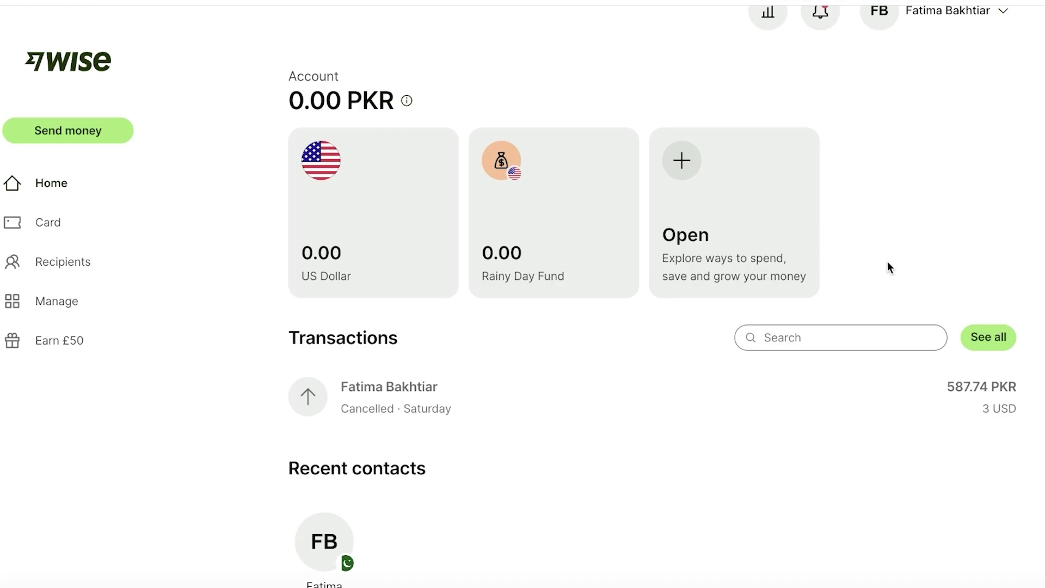
scroll(362, 372, down, 4)
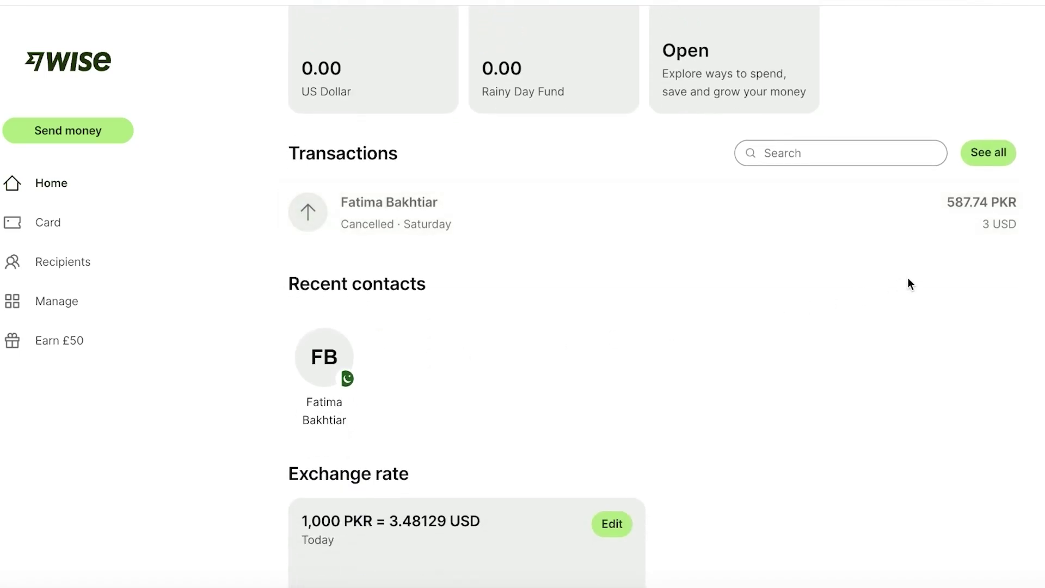
scroll(909, 277, up, 4)
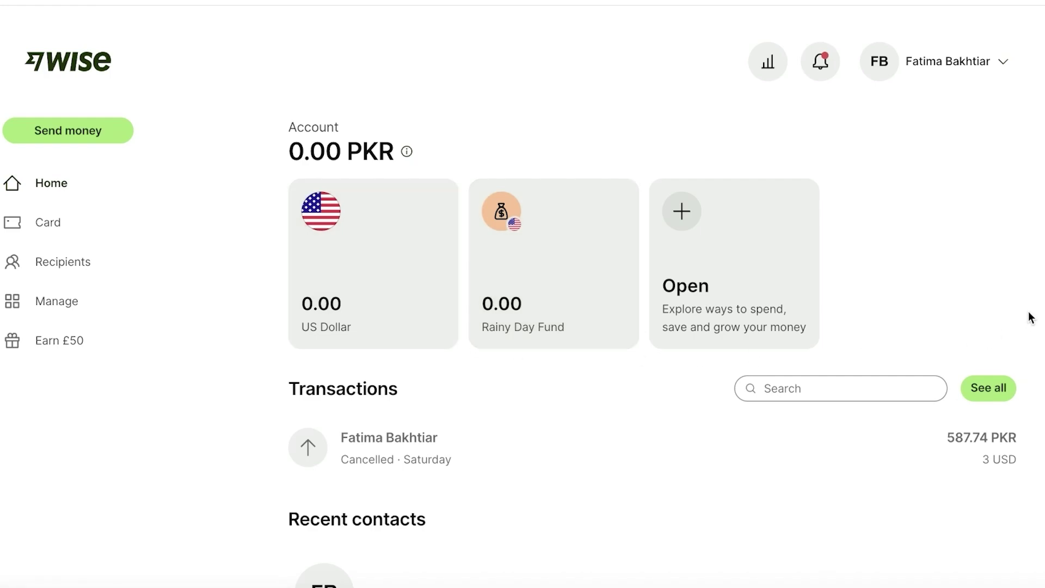
Start a new money transfer and compare the Same currency and International options, ending on International
click(34, 136)
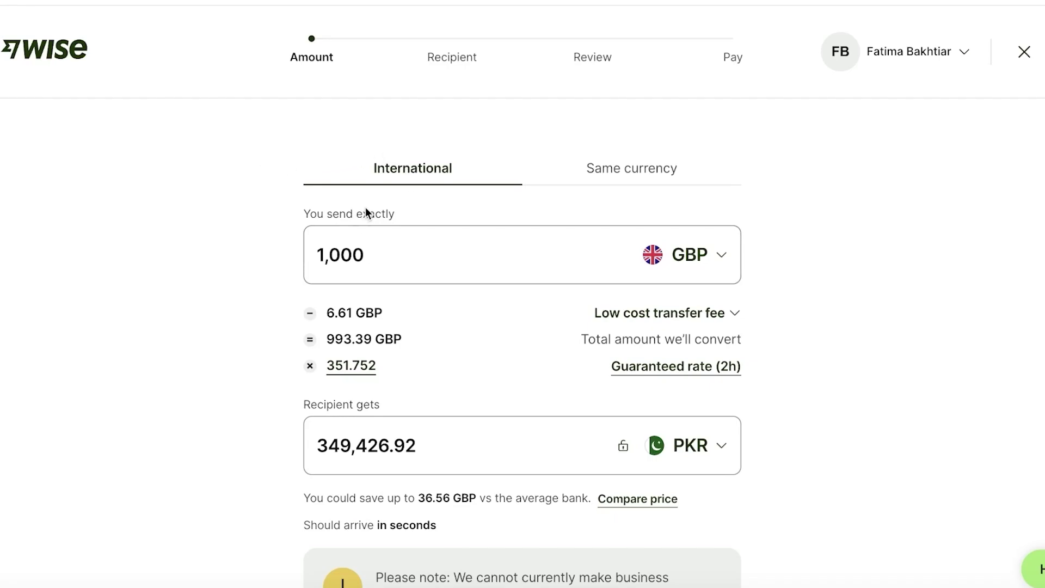
click(618, 169)
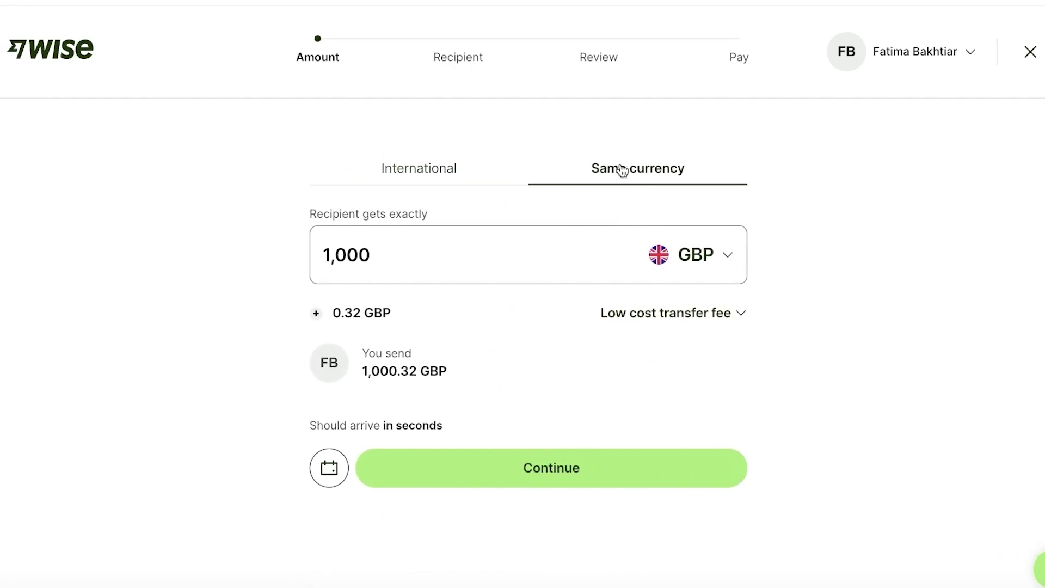
click(455, 185)
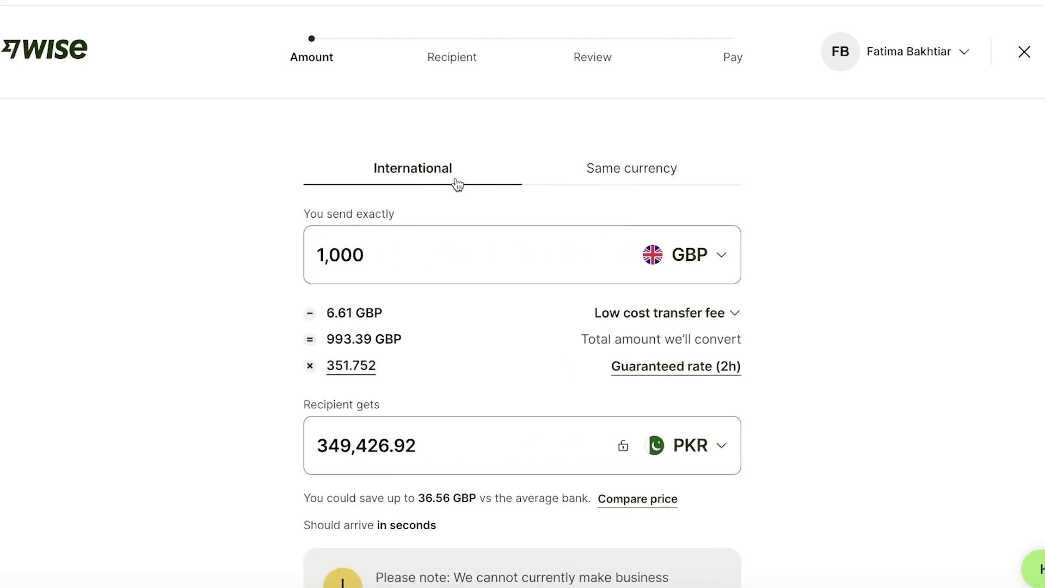
click(595, 178)
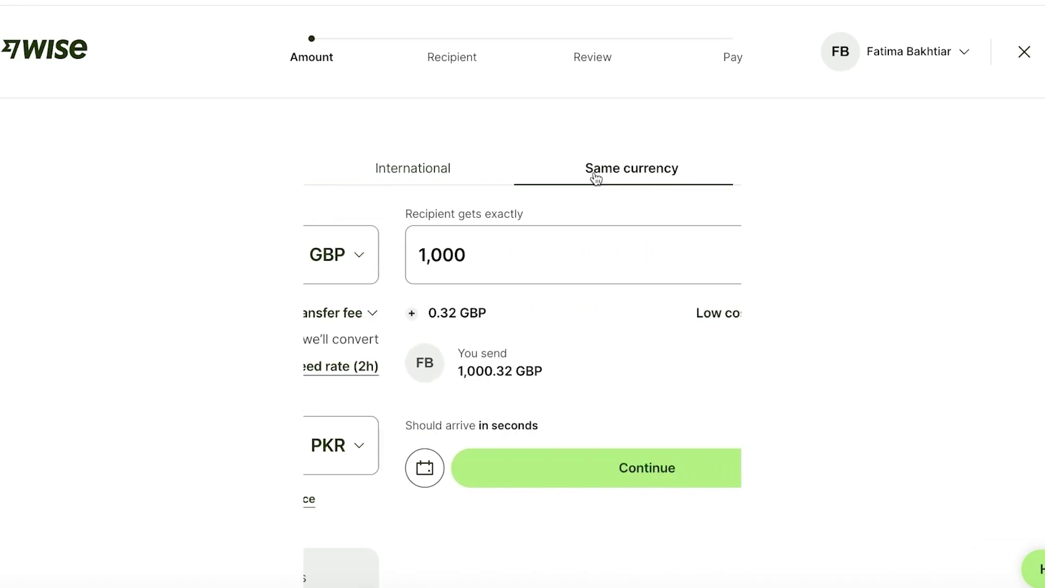
click(430, 173)
Set the amount to send to 3 and the sending currency to USD
click(427, 233)
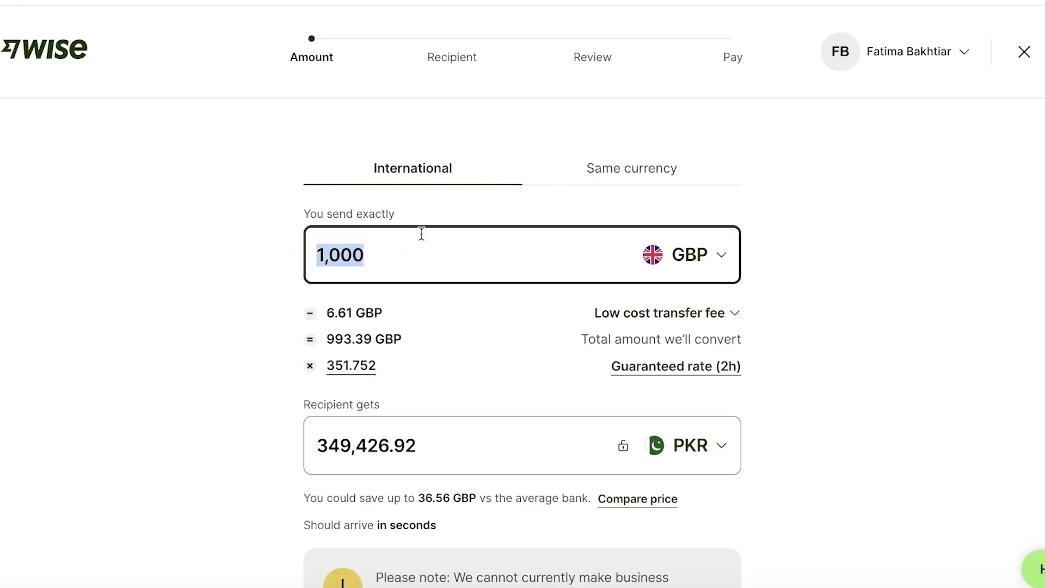
text(1)
click(860, 297)
click(531, 259)
text(3)
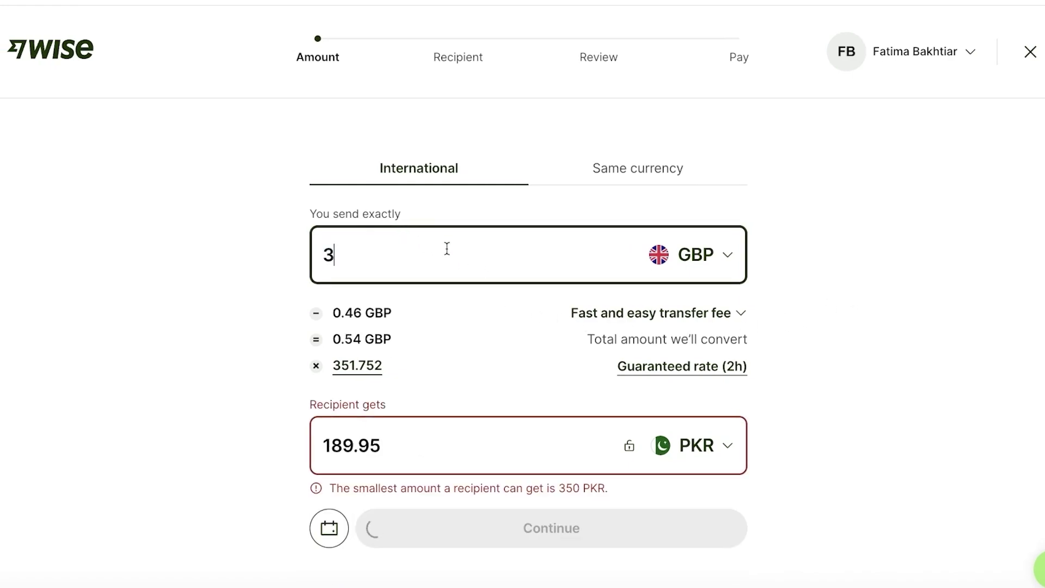
click(820, 276)
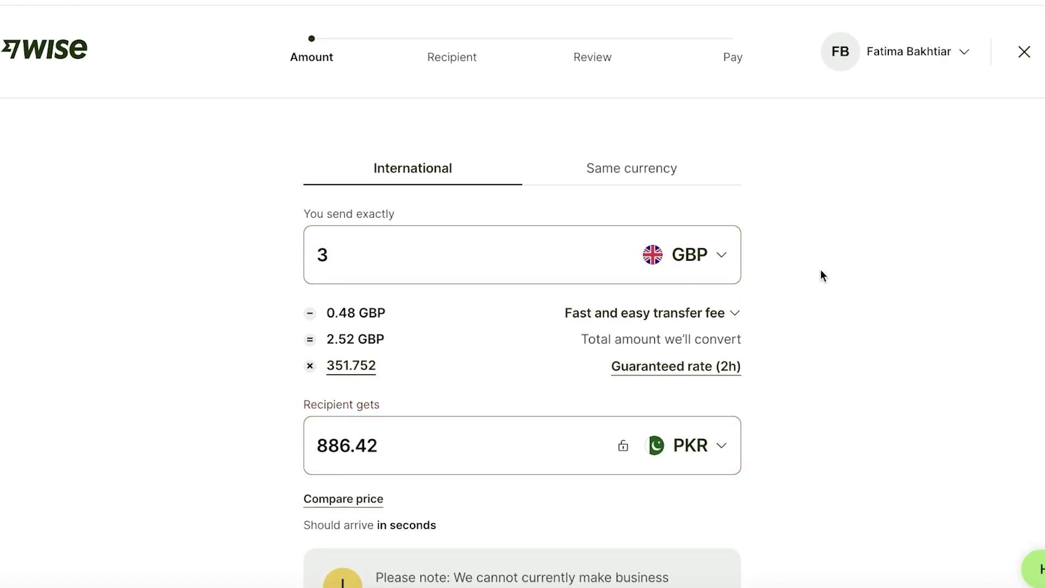
click(729, 253)
click(687, 233)
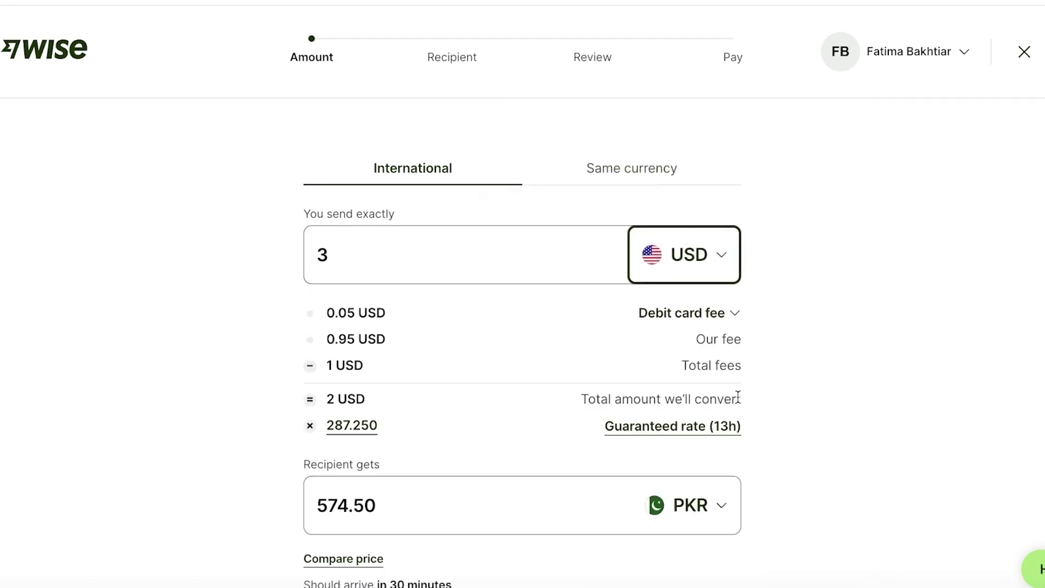
Check the recipient's currency choices, keep PKR, and continue to the recipient selection
scroll(812, 326, down, 3)
click(722, 347)
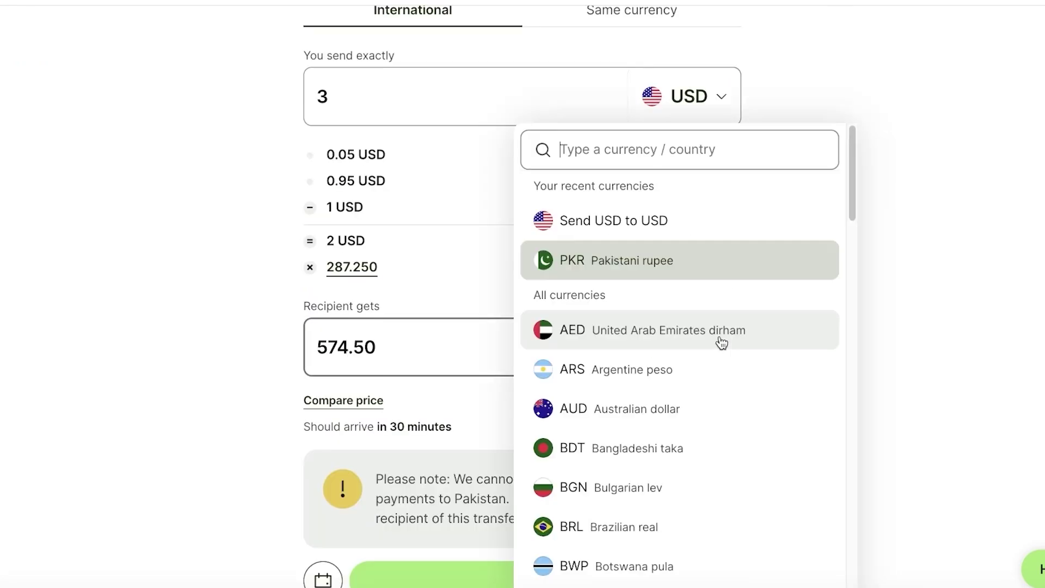
click(918, 229)
scroll(940, 247, down, 1)
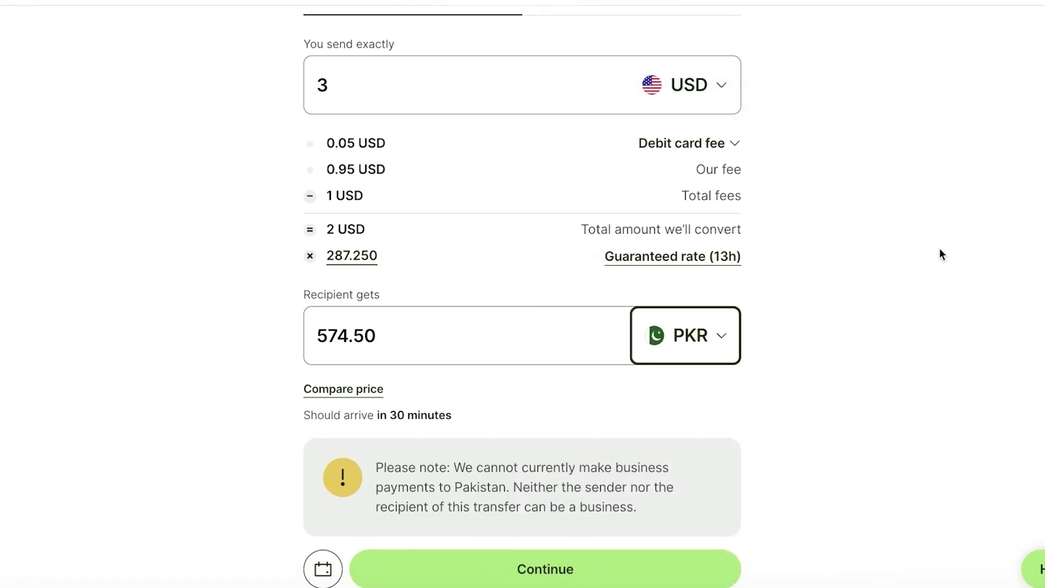
click(576, 557)
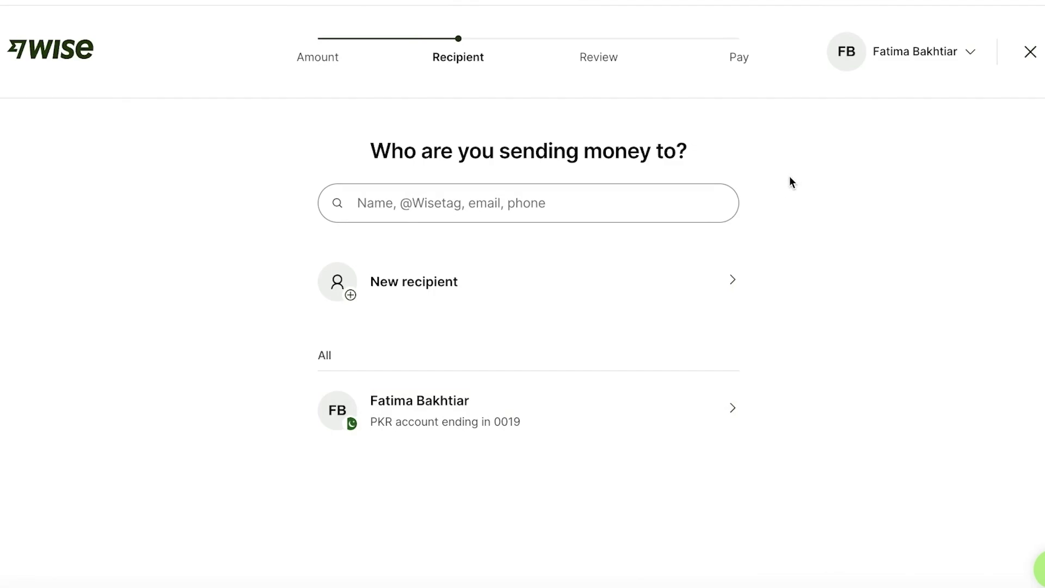
click(362, 285)
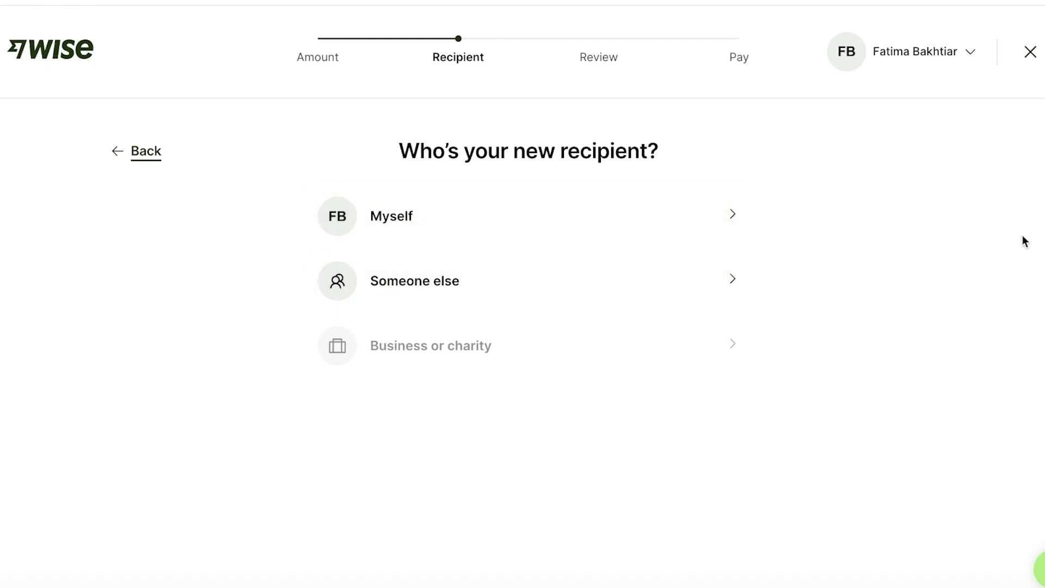
click(488, 239)
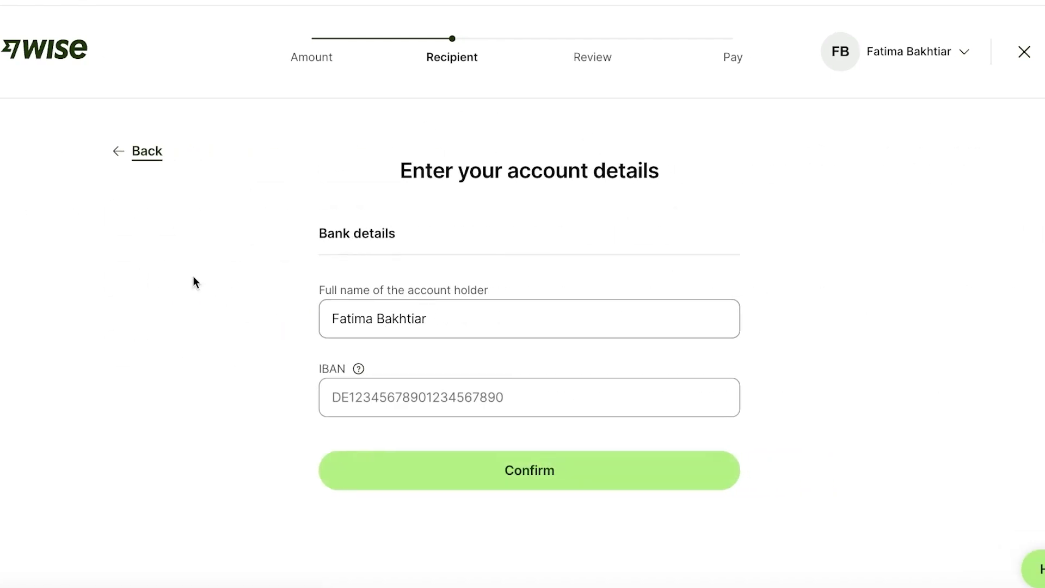
click(132, 161)
click(133, 162)
Choose the saved PKR account recipient and submit purpose.option.money.to.family as the reason for the transfer
click(379, 413)
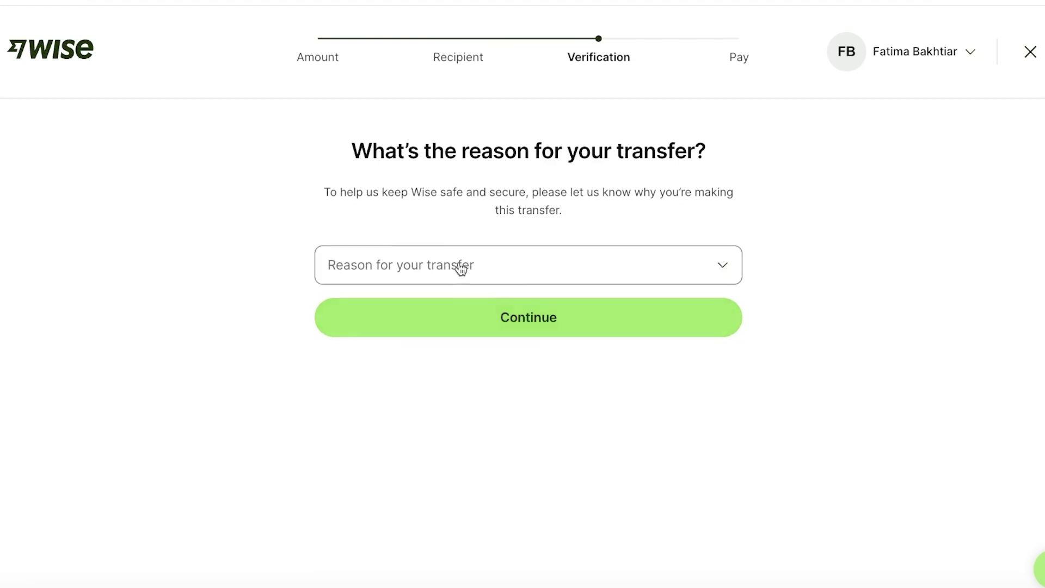
click(466, 265)
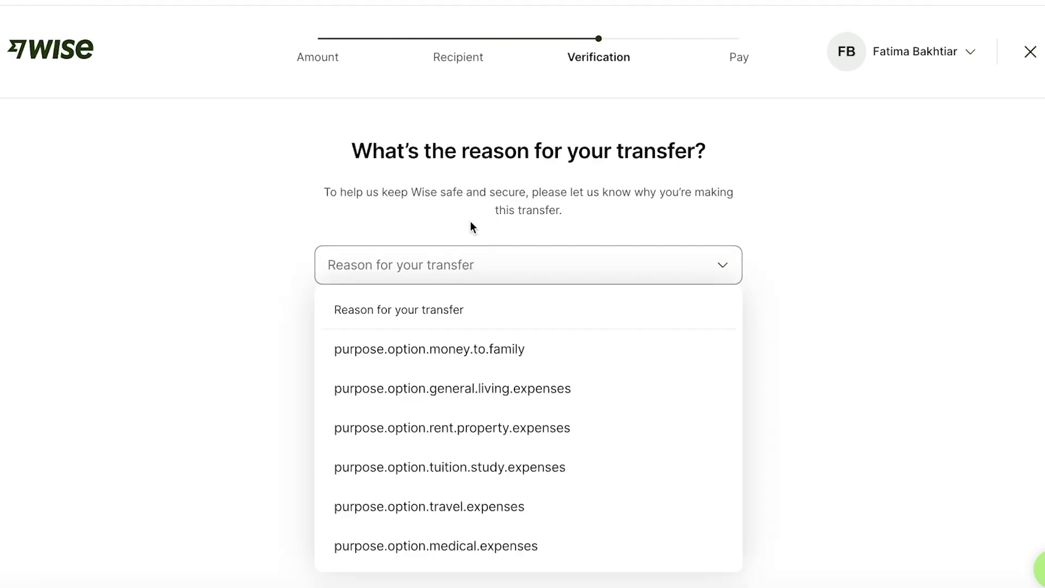
click(916, 274)
click(601, 267)
click(921, 275)
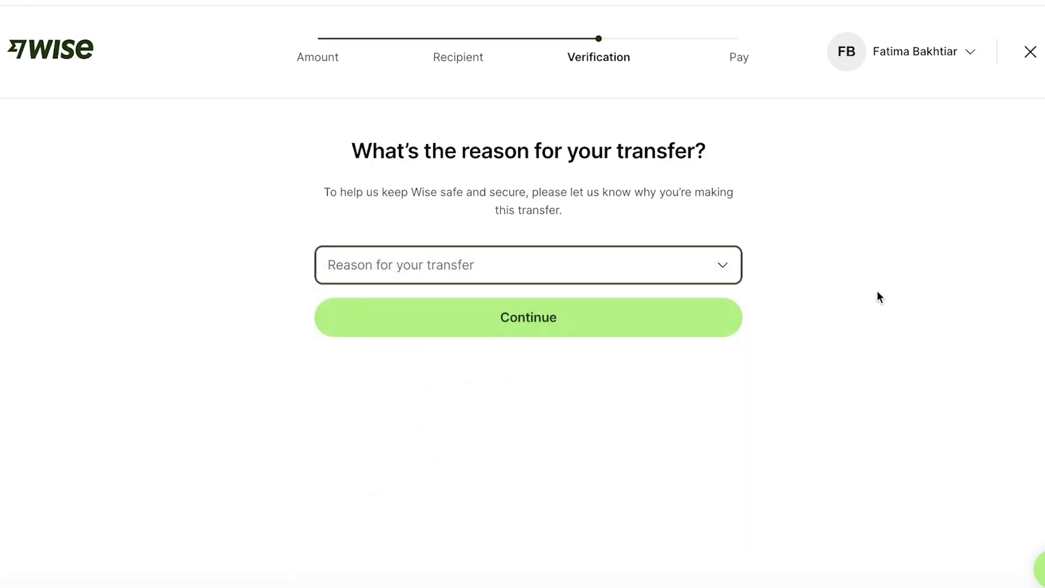
click(443, 260)
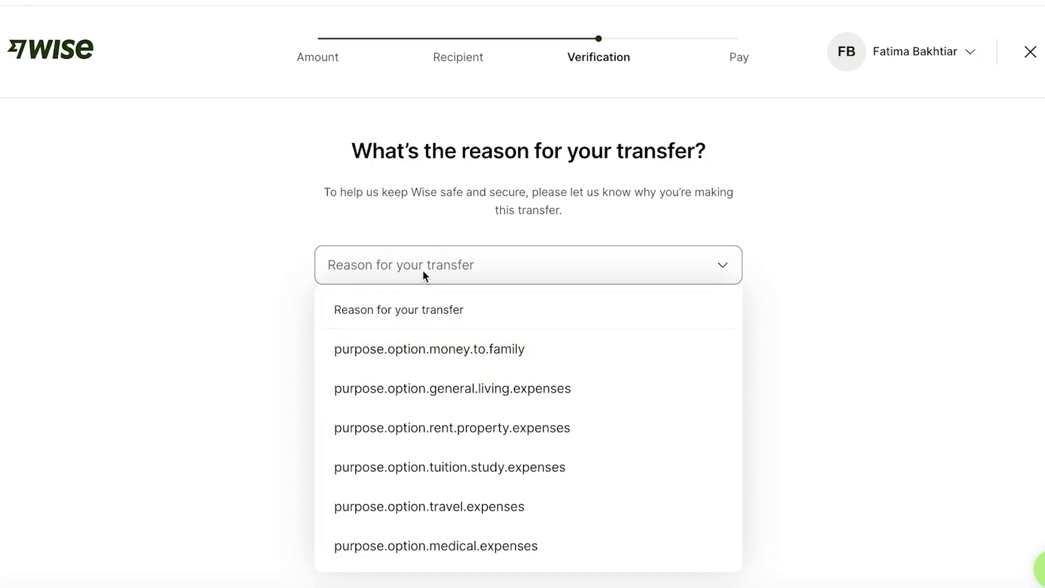
click(423, 272)
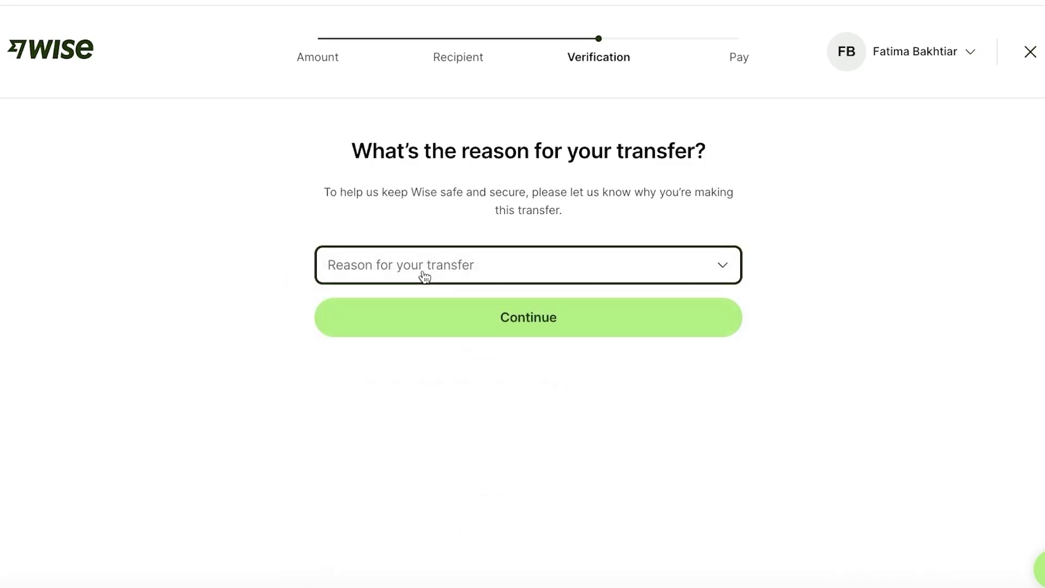
click(425, 275)
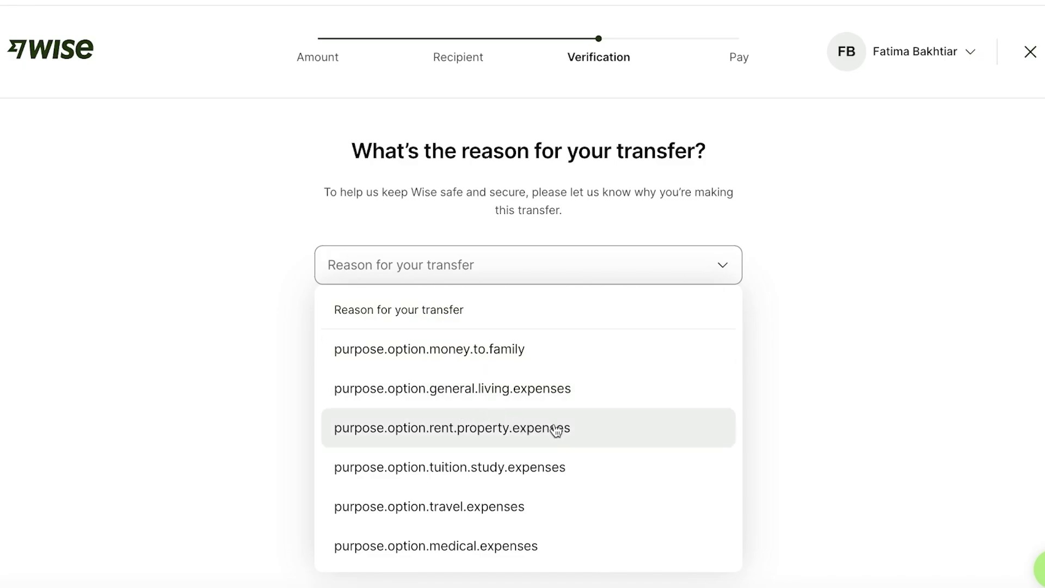
click(450, 360)
click(546, 332)
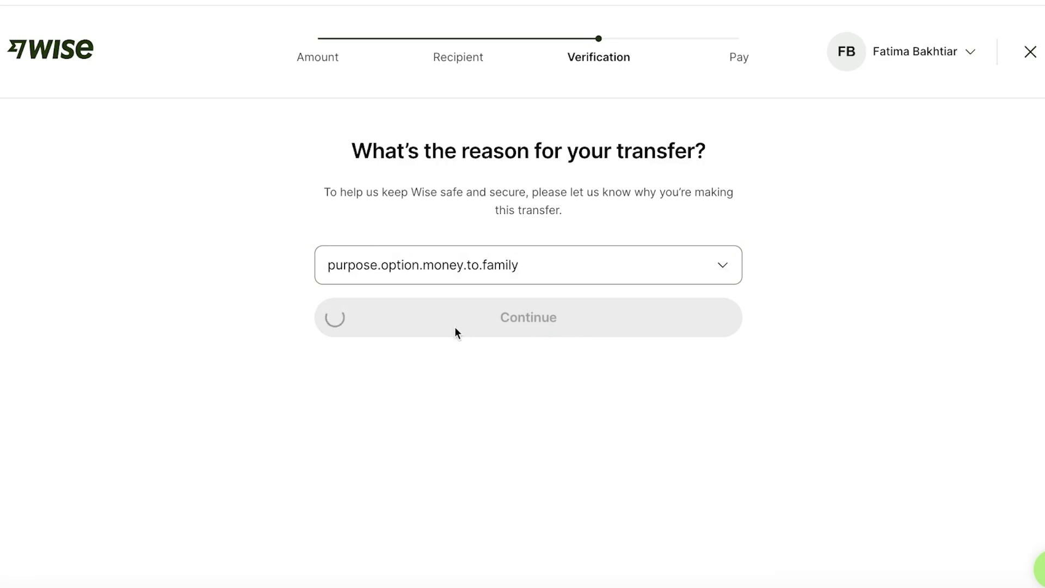
Review the transfer, recipient and schedule details, then confirm them without a reference
scroll(849, 189, down, 3)
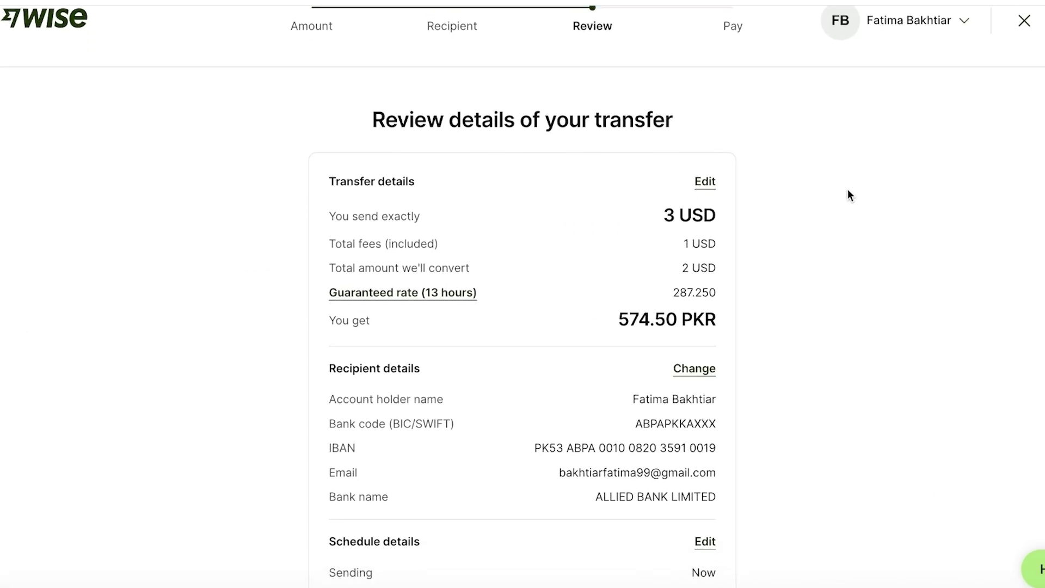
scroll(848, 188, up, 3)
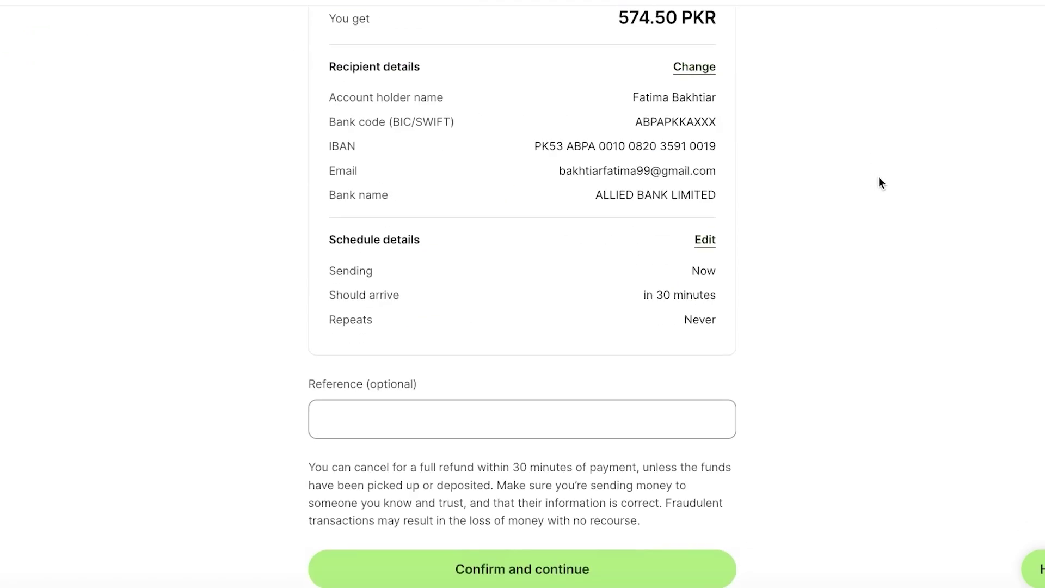
scroll(825, 294, up, 5)
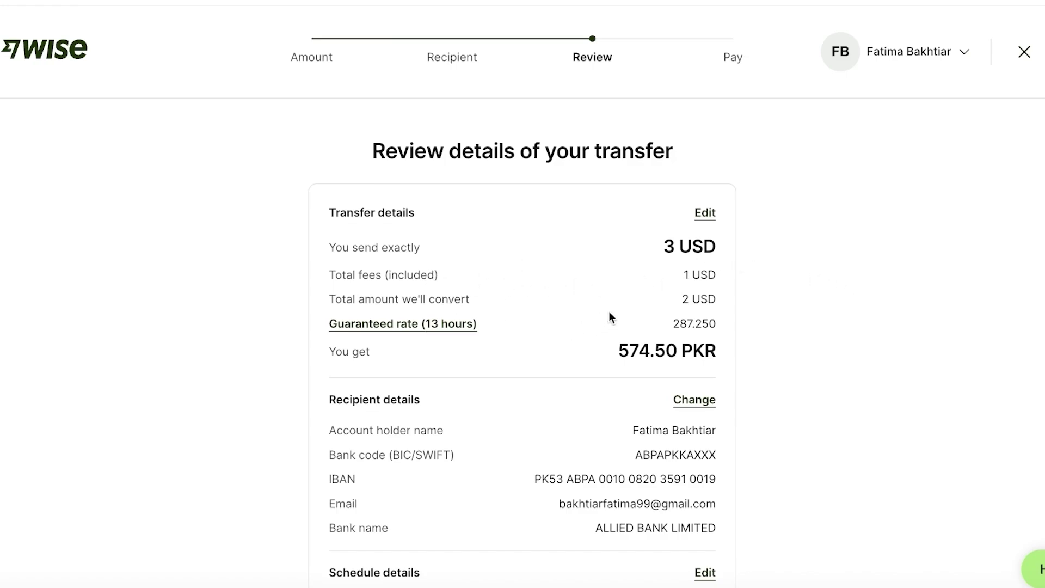
scroll(738, 298, down, 6)
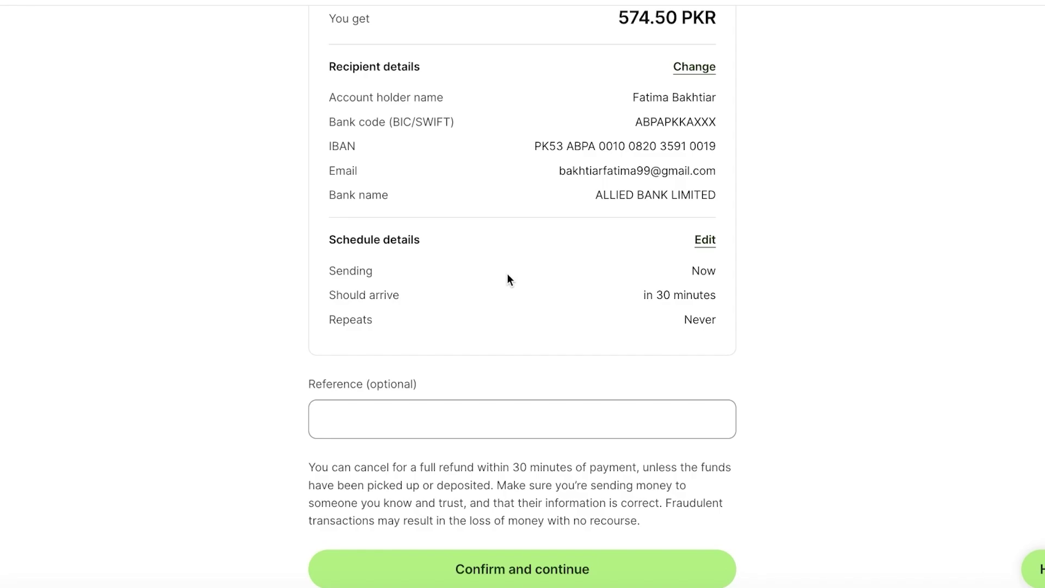
click(489, 579)
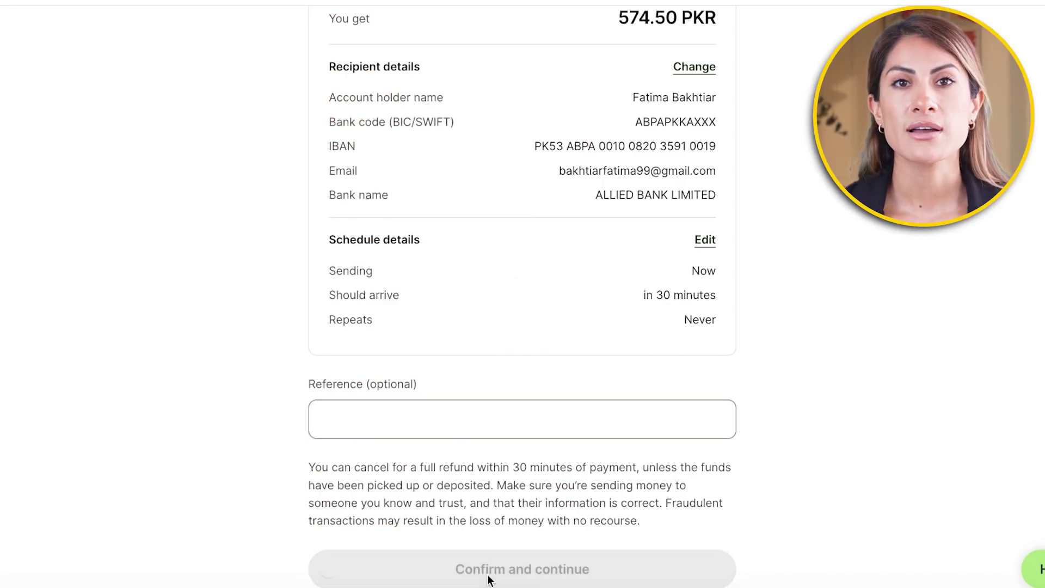
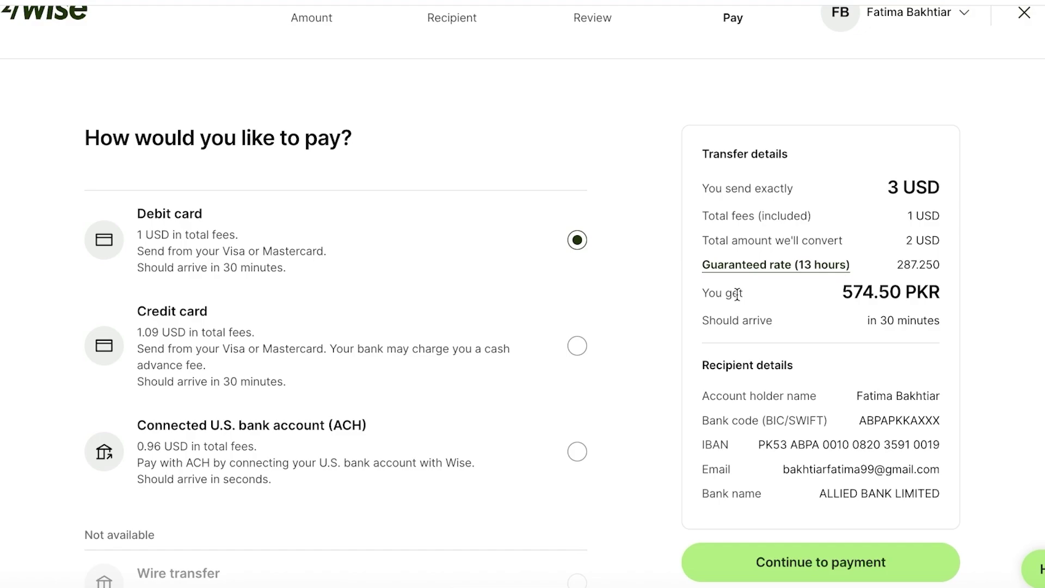
Look over the available payment methods and proceed to the card payment form with Debit card selected
scroll(737, 294, down, 2)
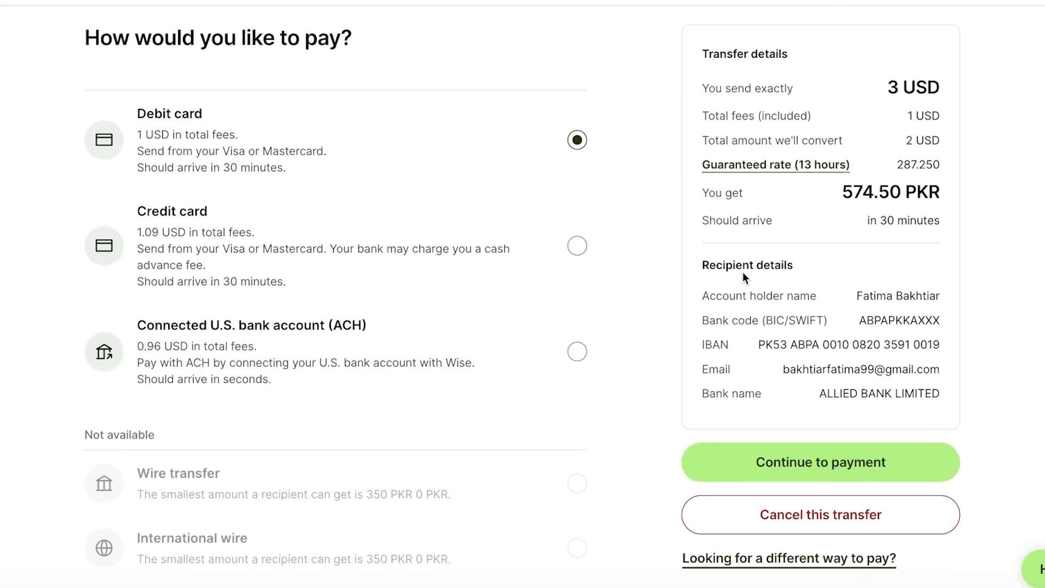
scroll(745, 272, down, 1)
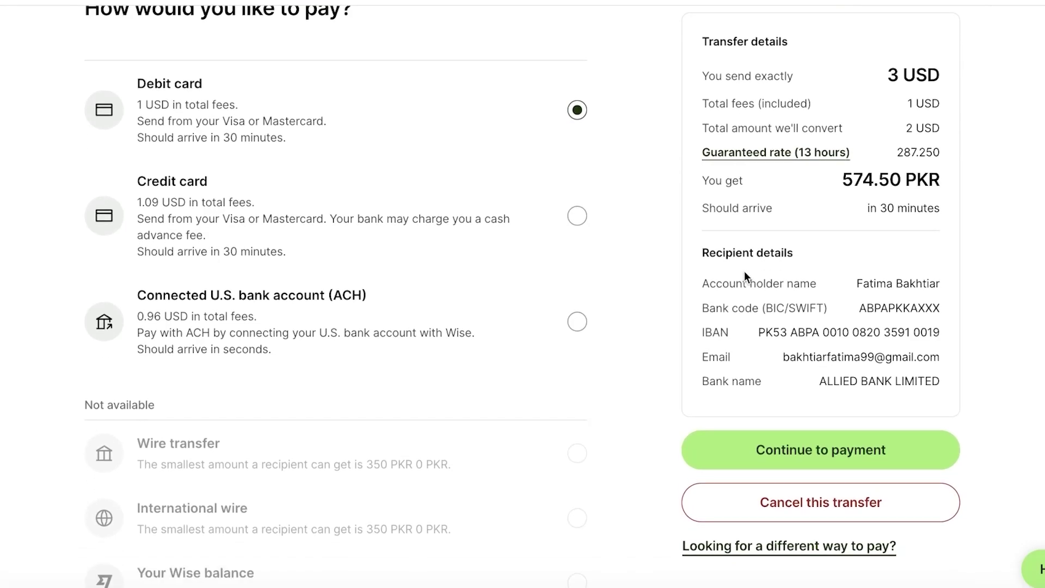
scroll(730, 262, down, 1)
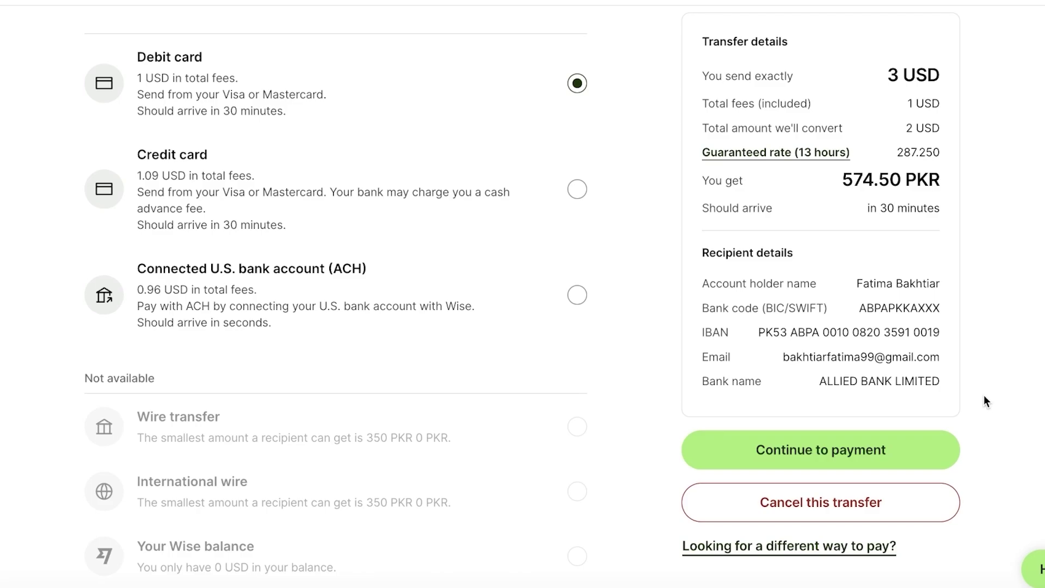
click(879, 444)
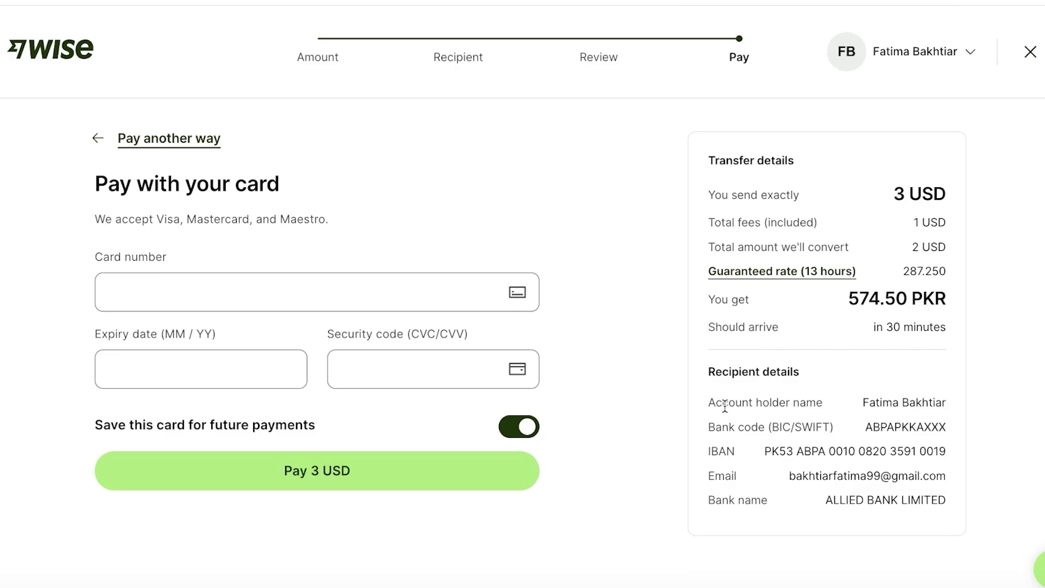
click(86, 140)
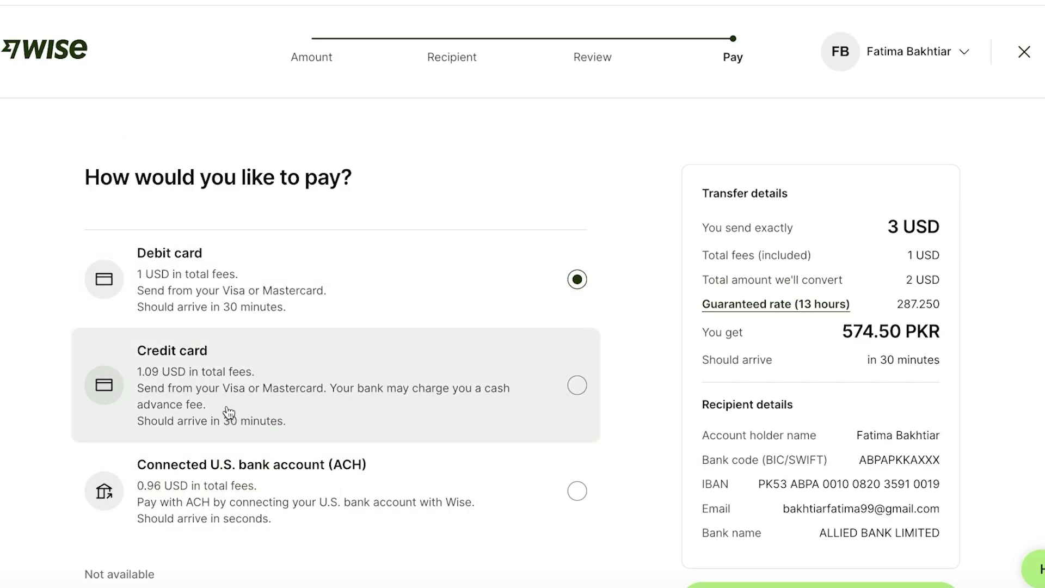
scroll(229, 413, down, 3)
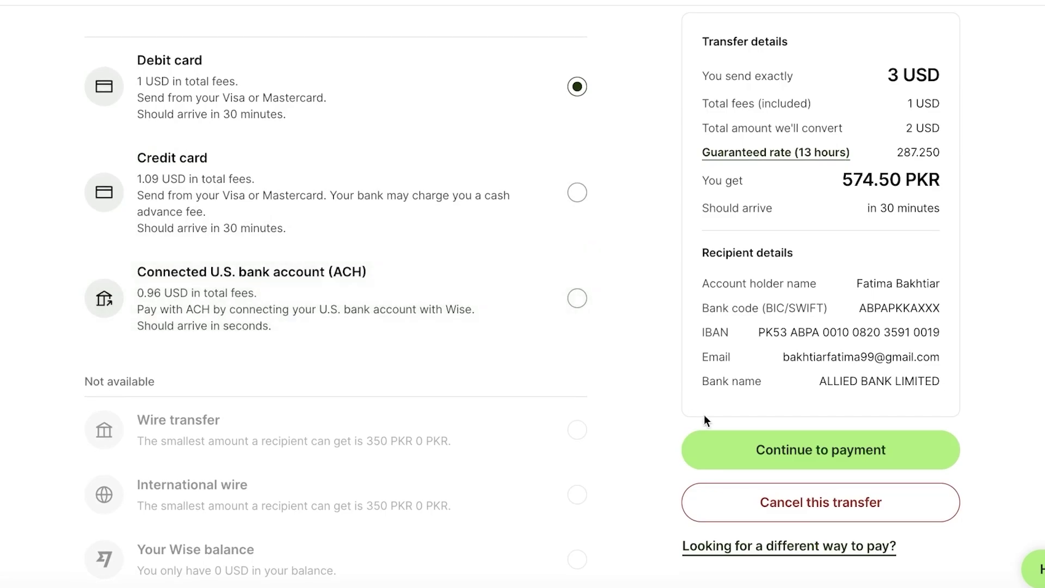
click(724, 440)
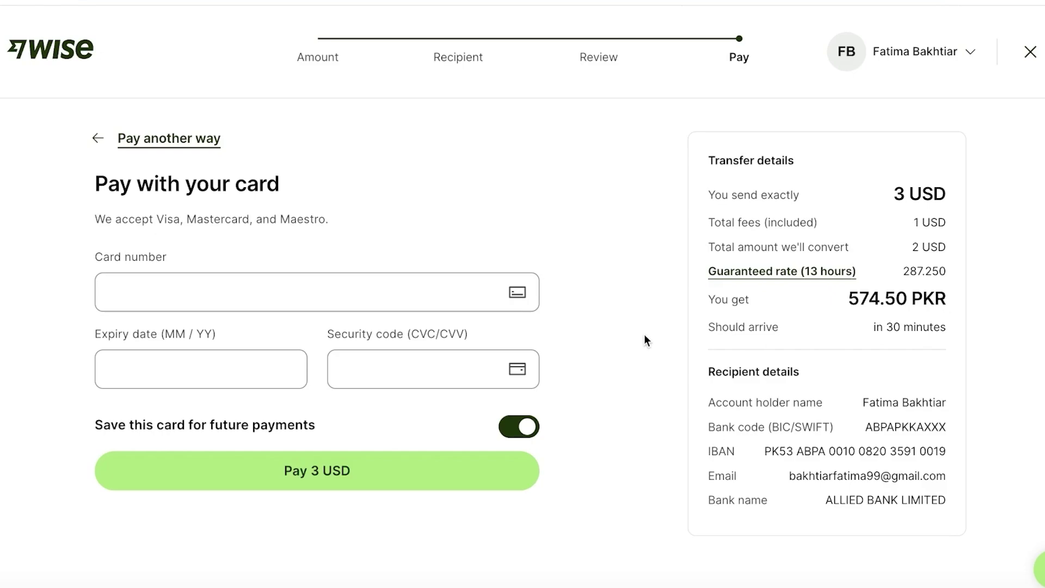